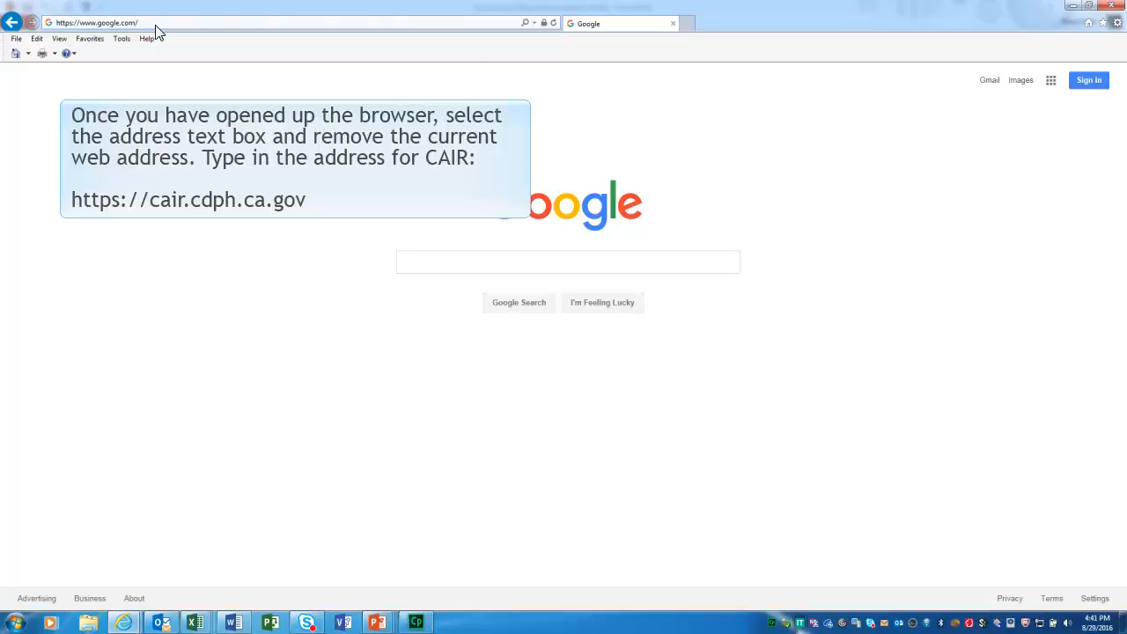
left_click(155, 24)
key("BackSpace")
type("https://cair")
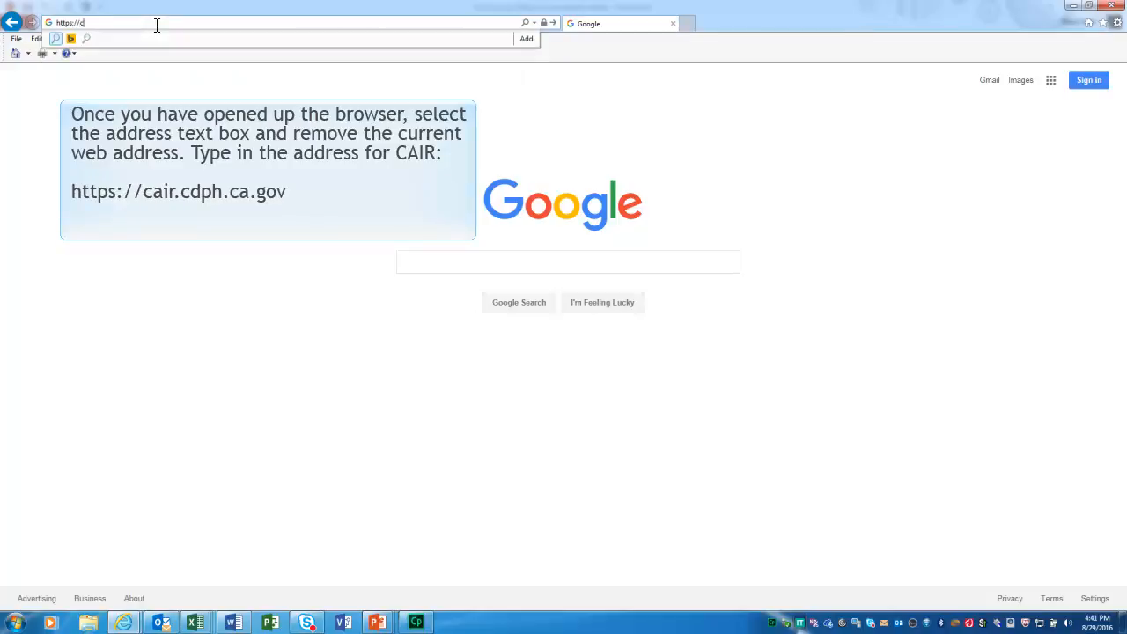
type(".cdph.ca.gov/CATRN/portalInfoManager.do")
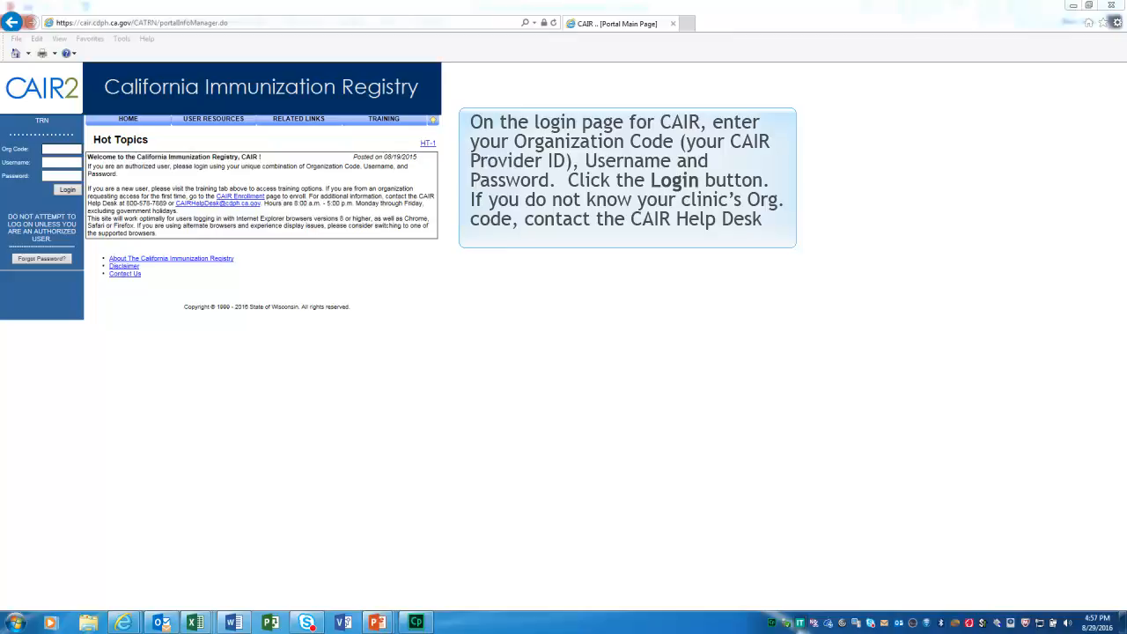
Log in to CAIR with organization code IRPH, the account username and the account password.
left_click(64, 152)
type("IRPH")
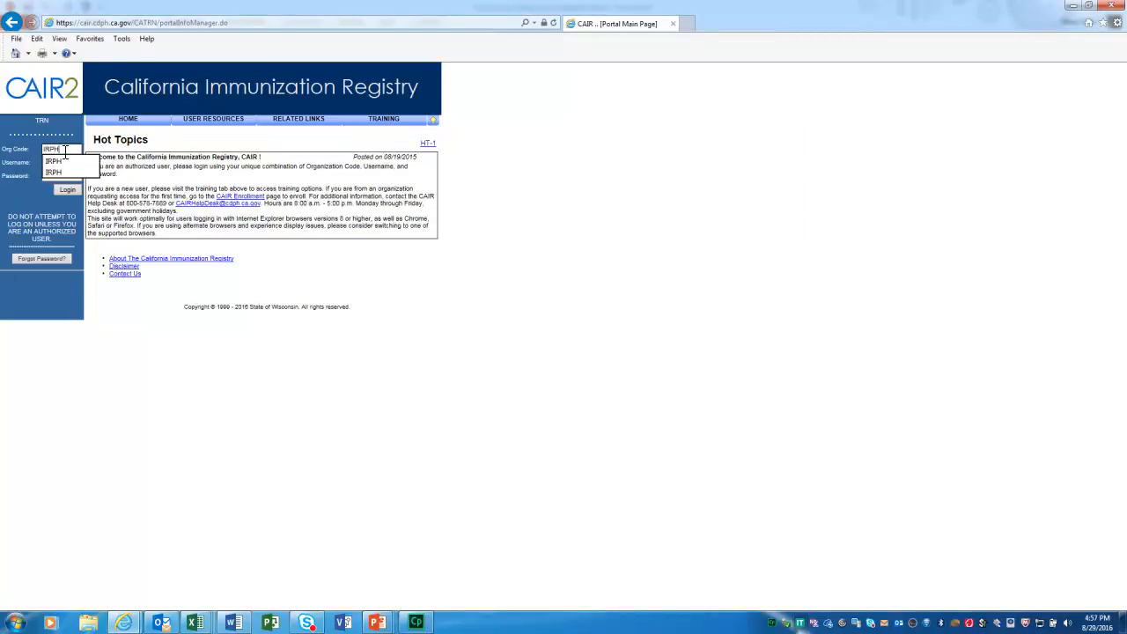
key("Tab")
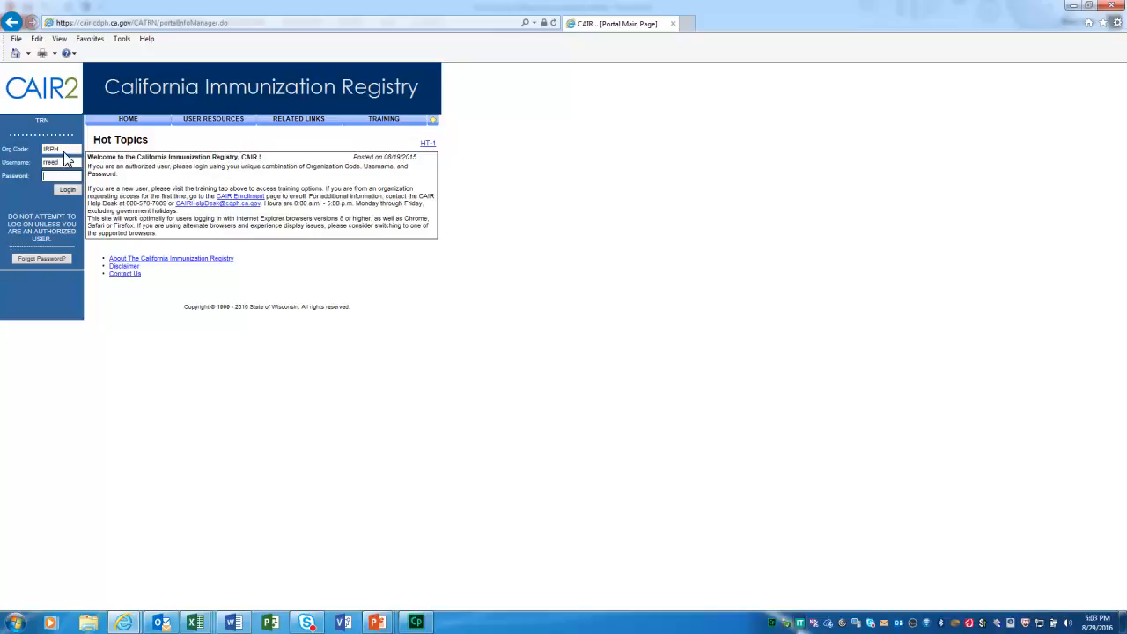
type("•••••••")
key("Return")
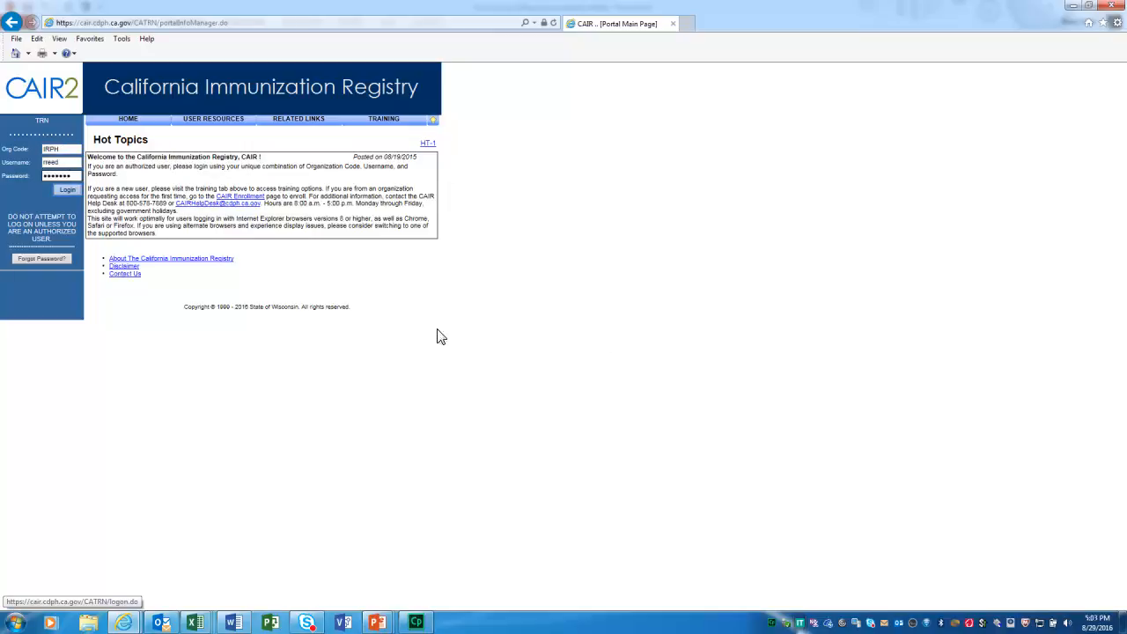
left_click(67, 194)
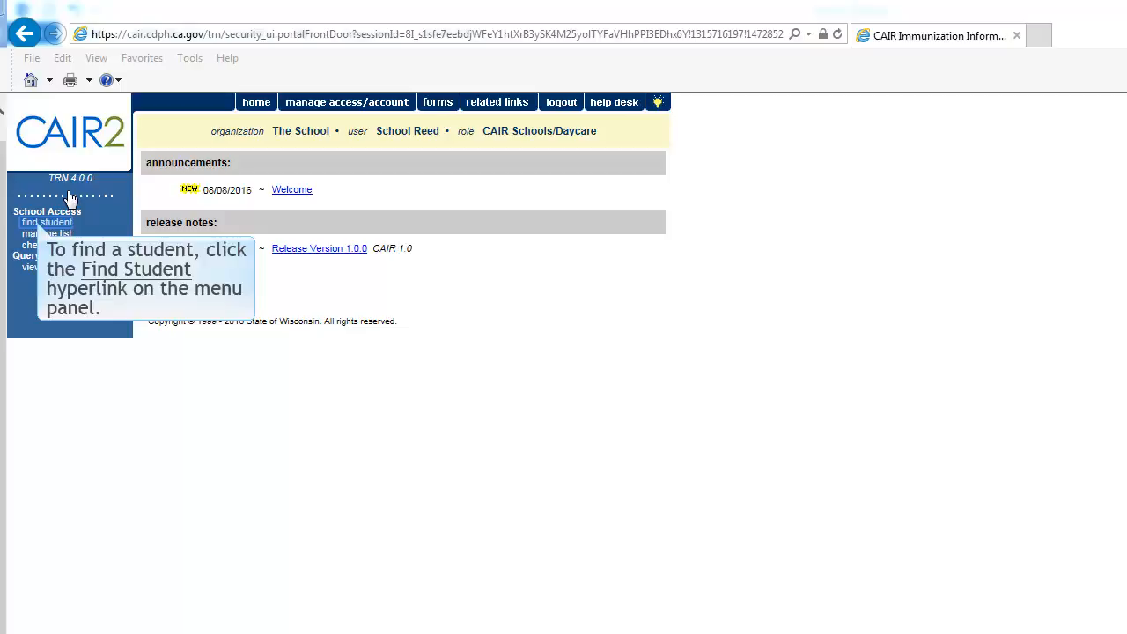
Search for a student by the first letters of the last and first names, and open the second match's immunization record.
left_click(48, 223)
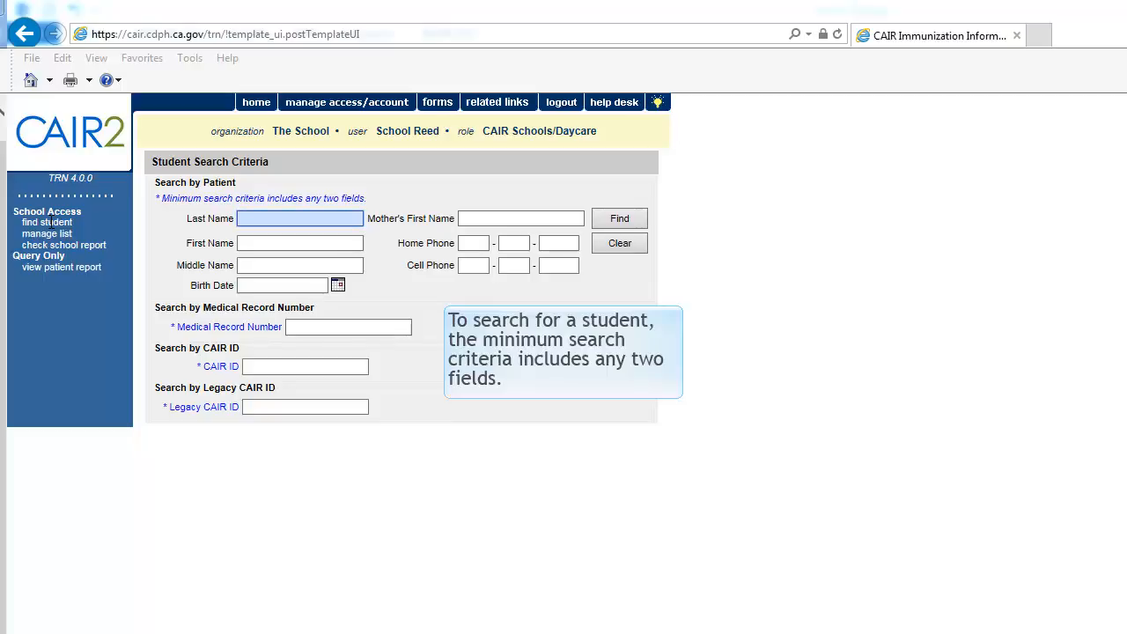
left_click(253, 219)
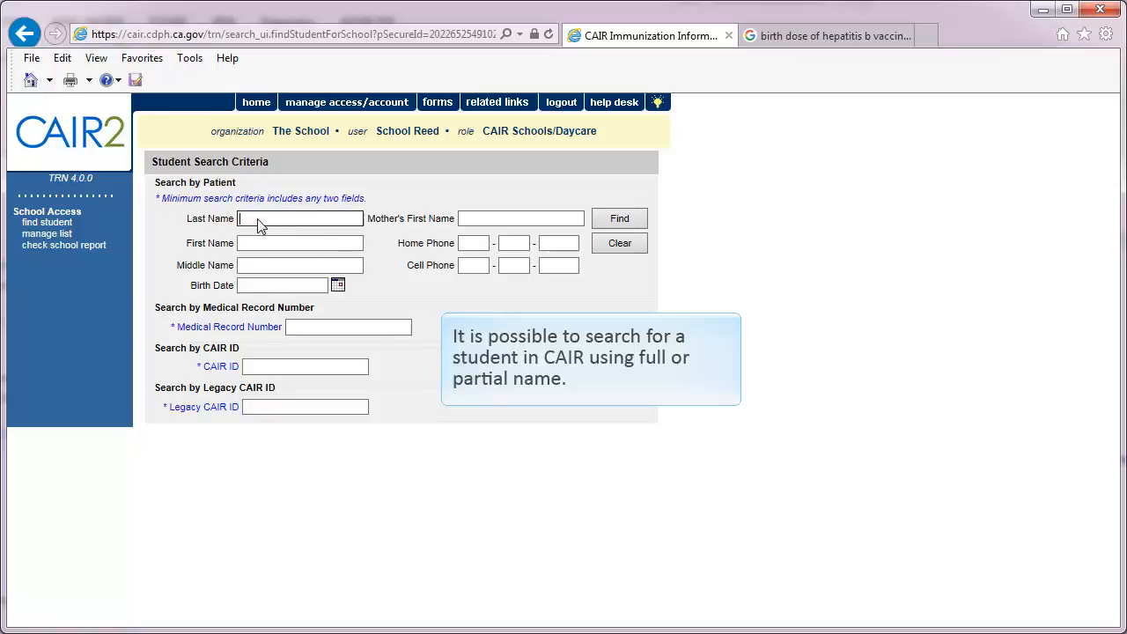
type("Sam")
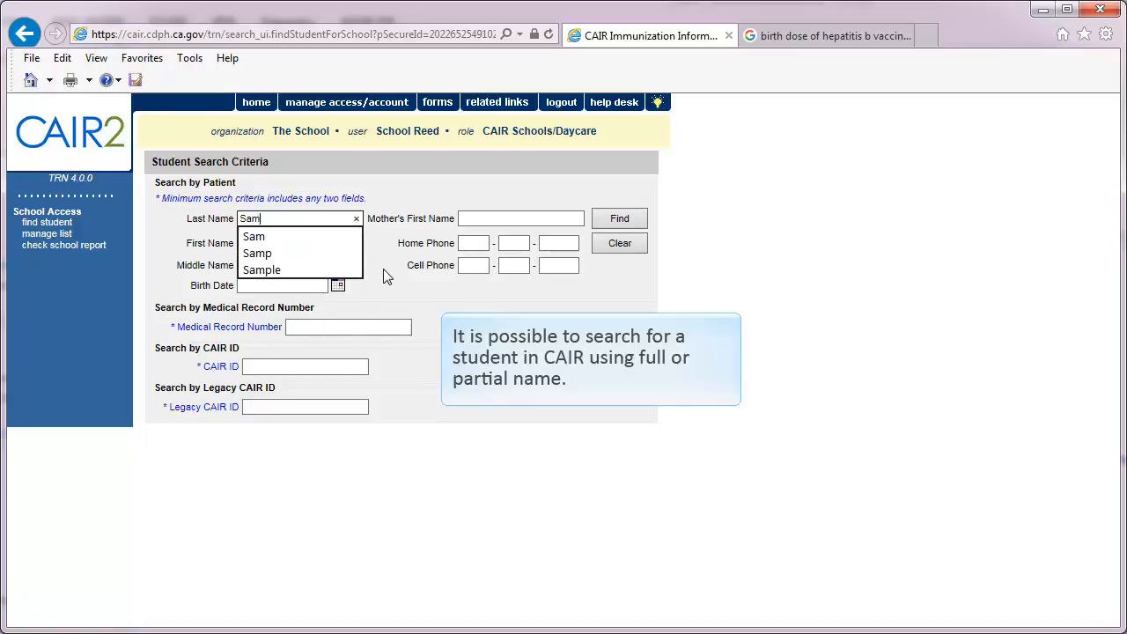
key("Tab")
type("Li")
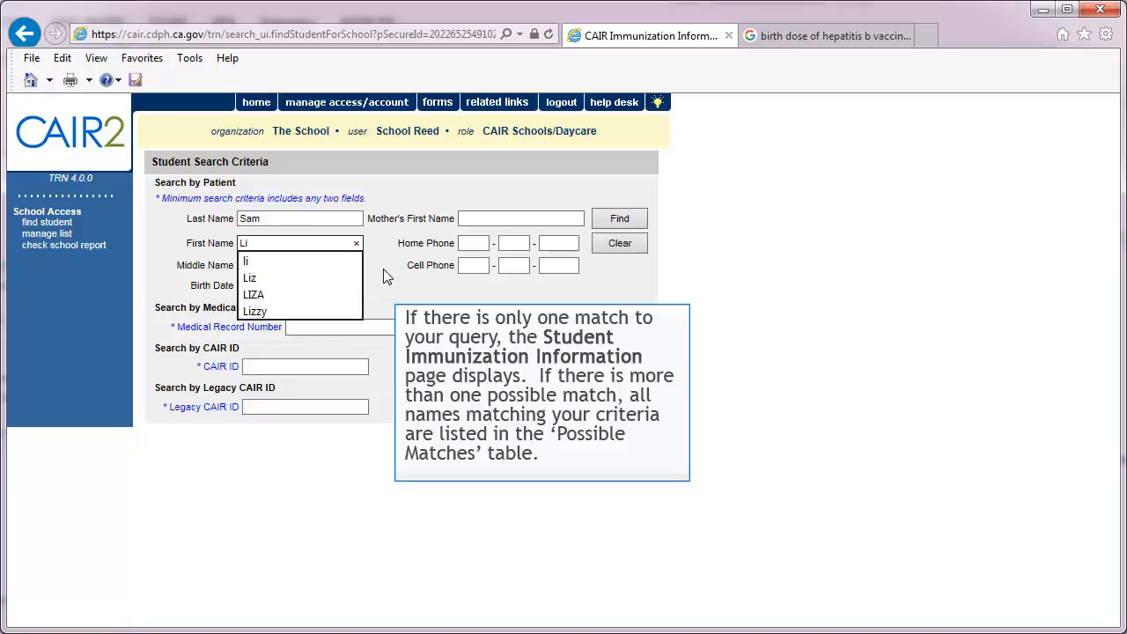
left_click(621, 218)
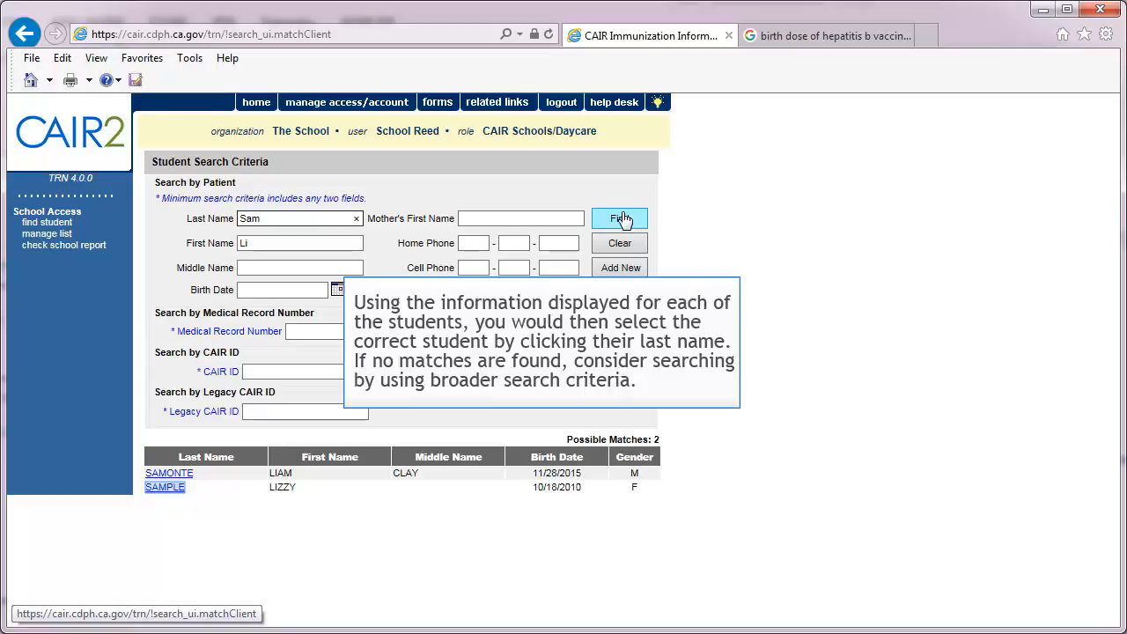
left_click(166, 487)
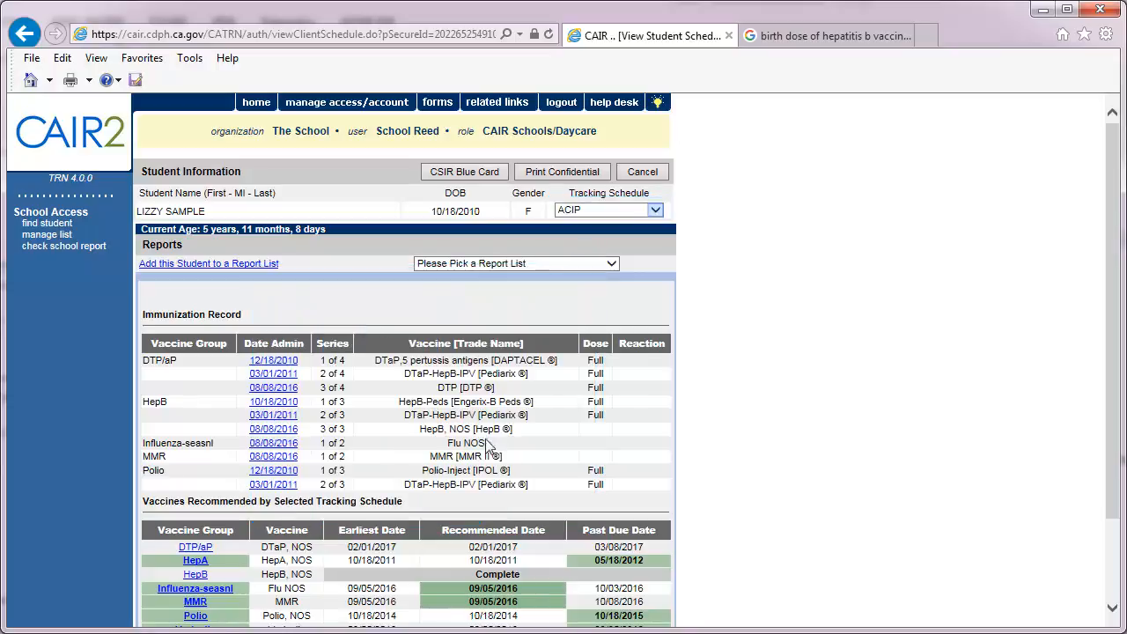
Set the student's tracking schedule to Kindergarten, and print the confidential immunization record before returning to the student page.
left_click(656, 210)
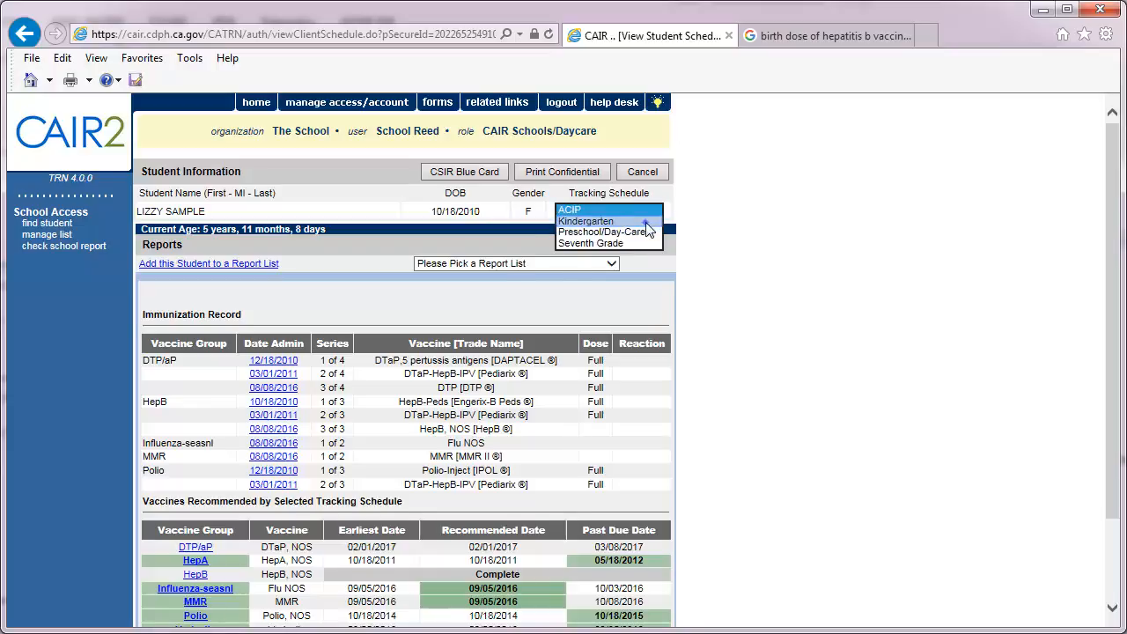
left_click(648, 221)
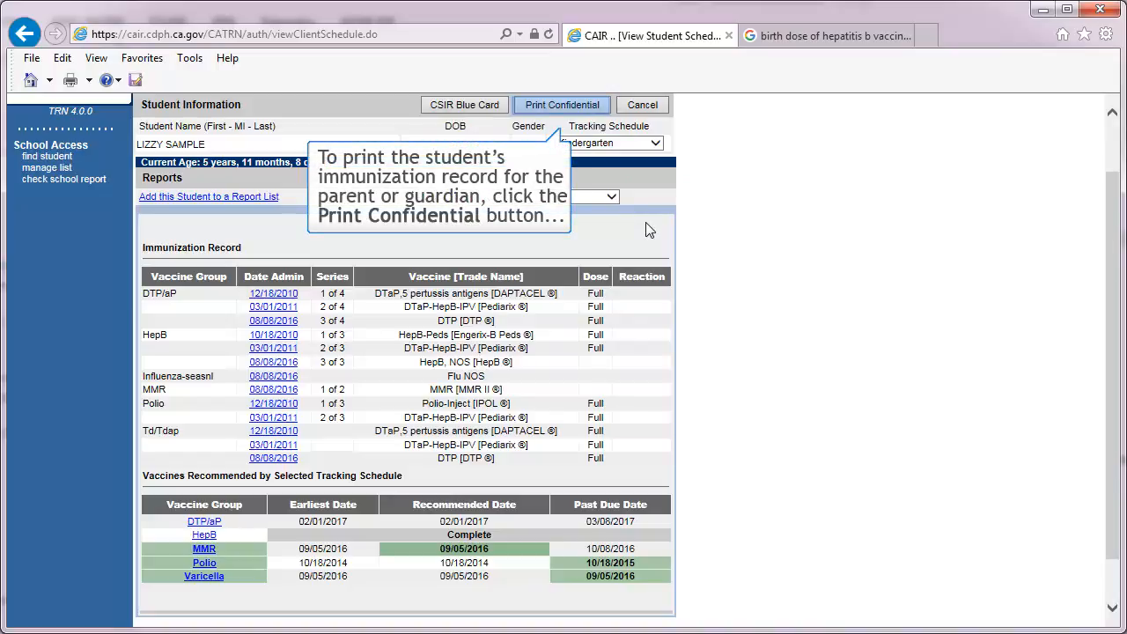
left_click(566, 106)
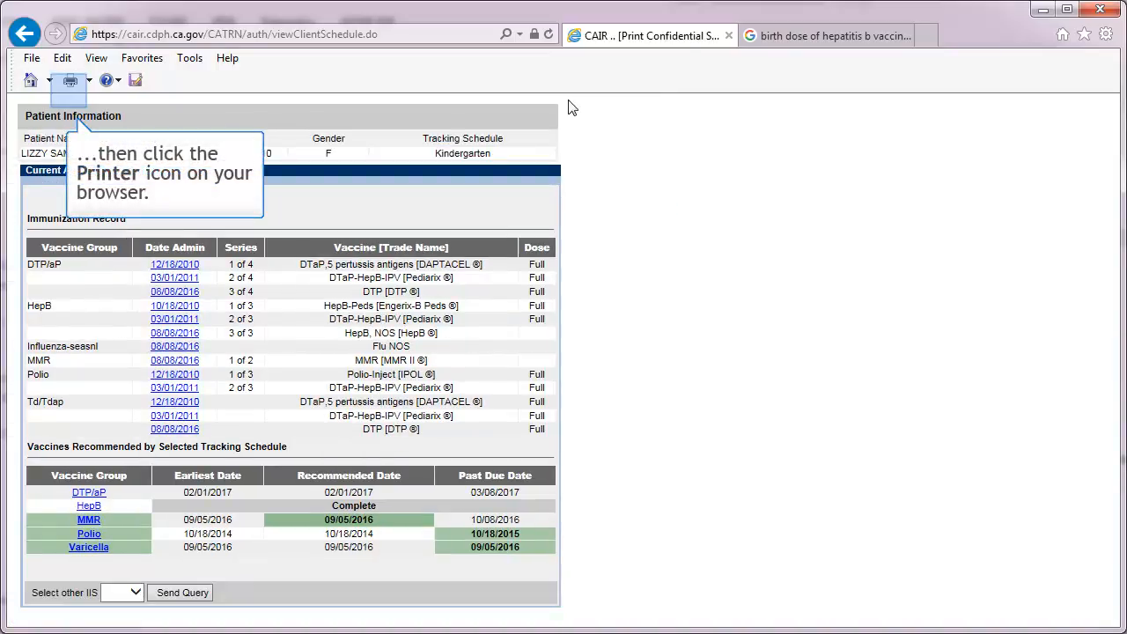
left_click(72, 82)
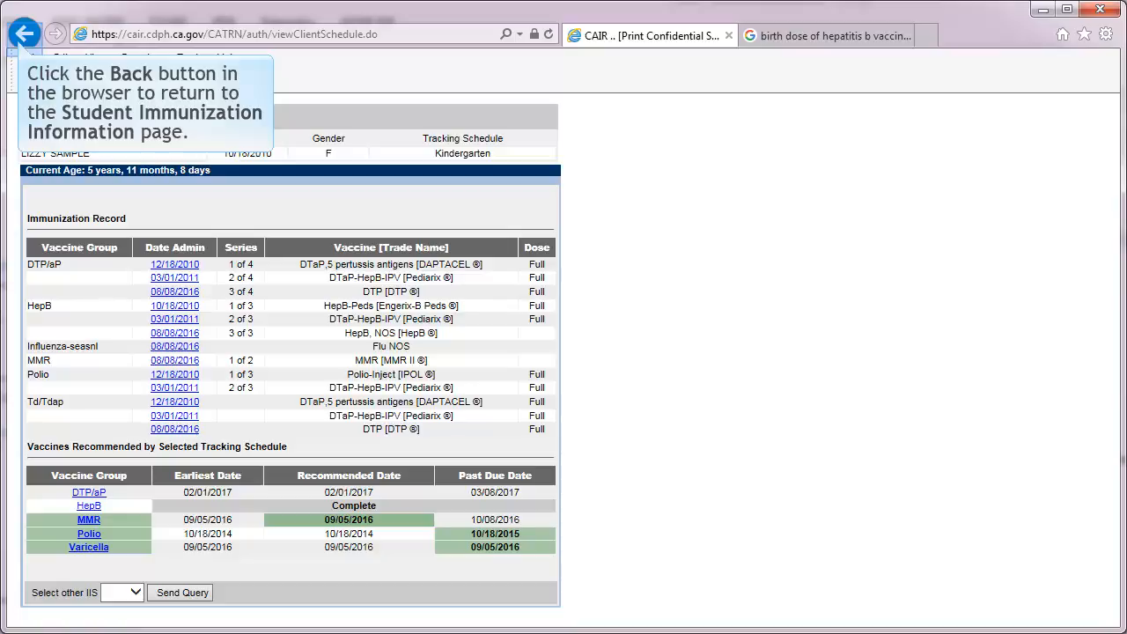
left_click(24, 33)
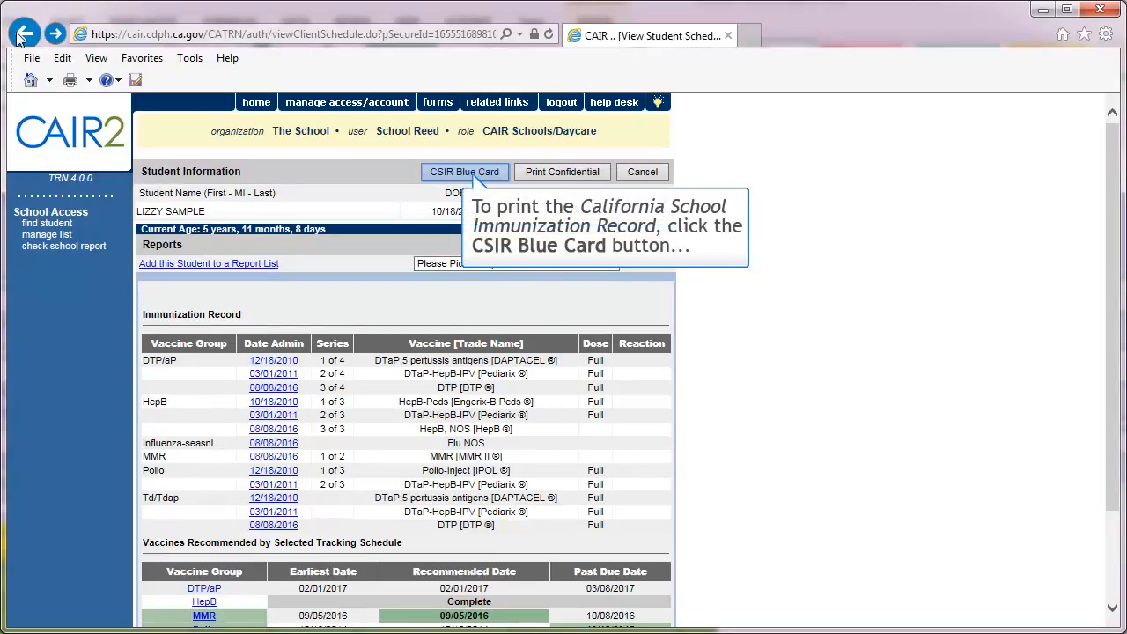
Generate the student's CSIR Blue Card for viewing and close the report window.
left_click(473, 172)
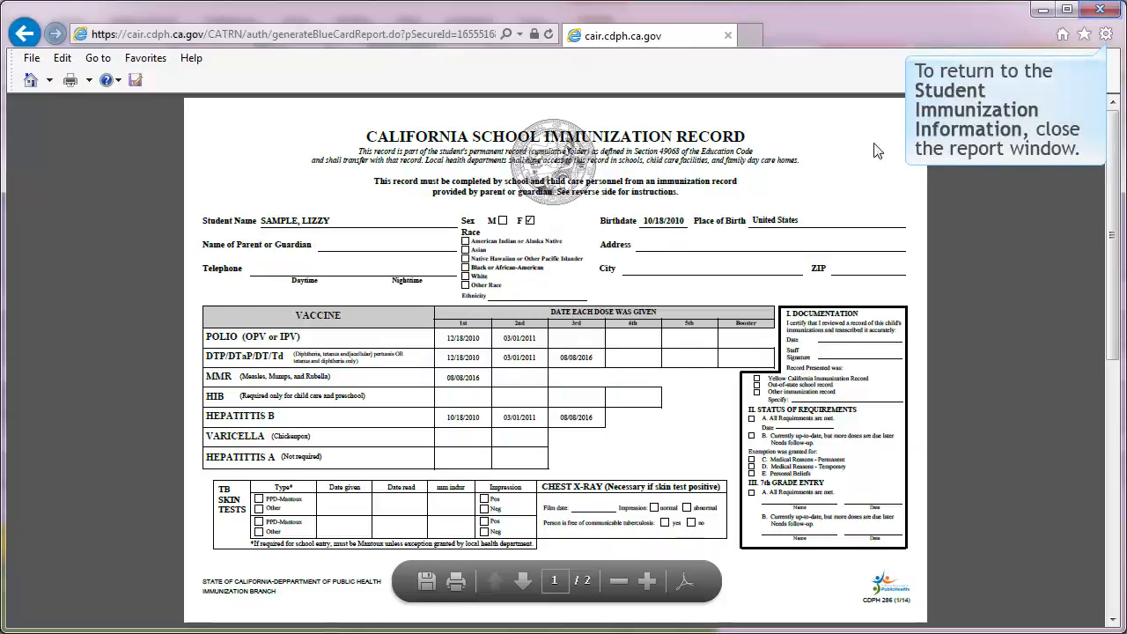
left_click(1100, 10)
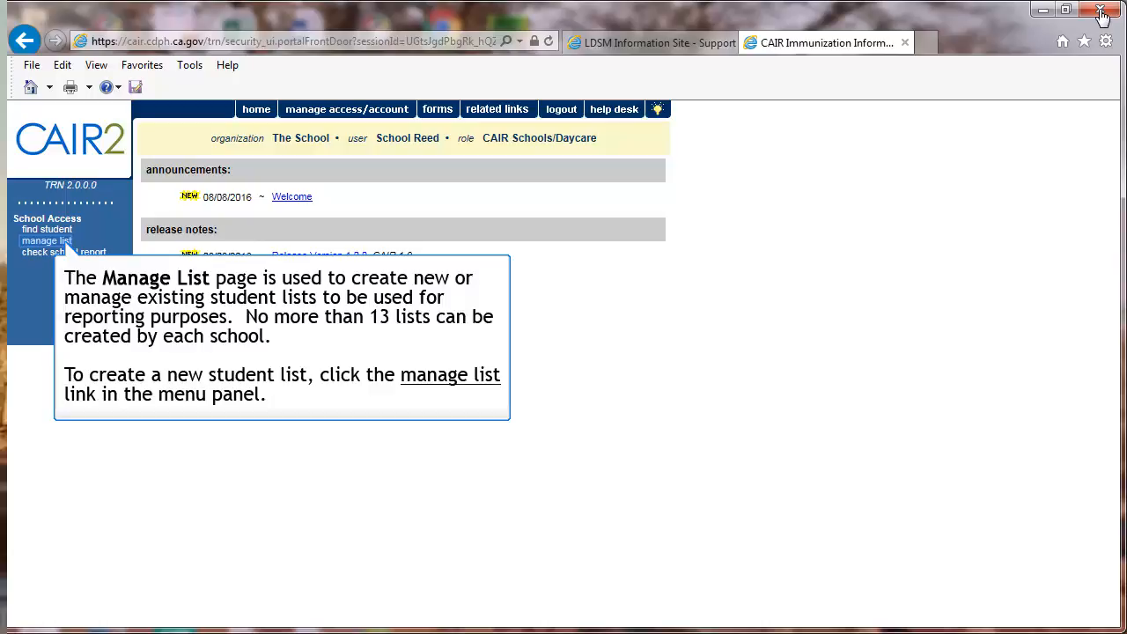
Create a new student report list, entering a name that begins "Kindergarten Class of", and save it.
left_click(59, 244)
type("Kindergart")
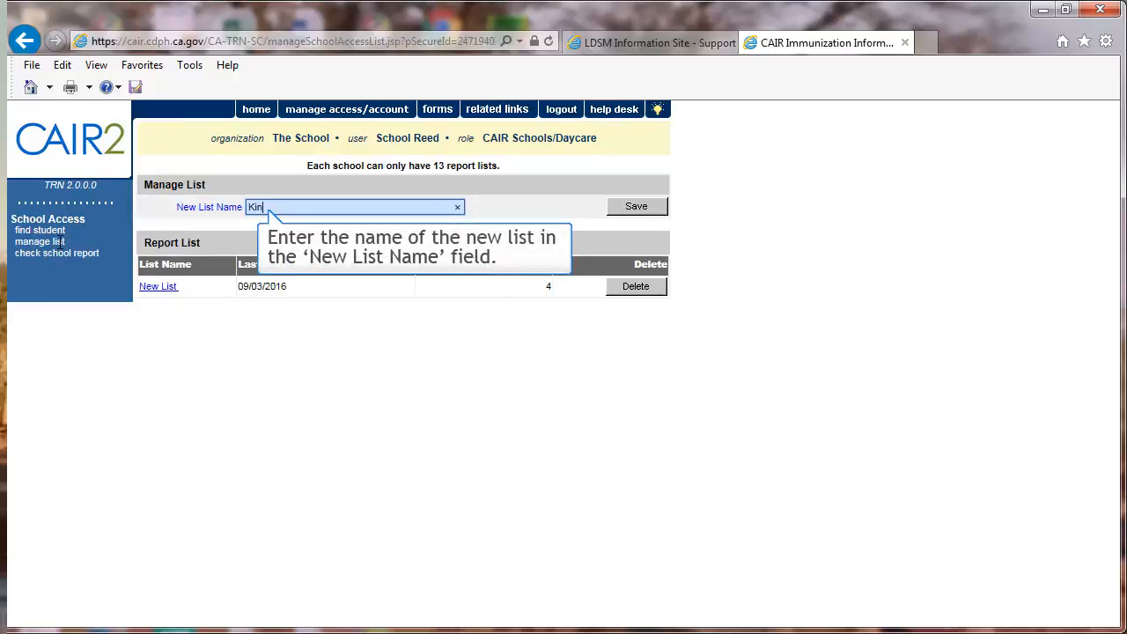
type("en Class of")
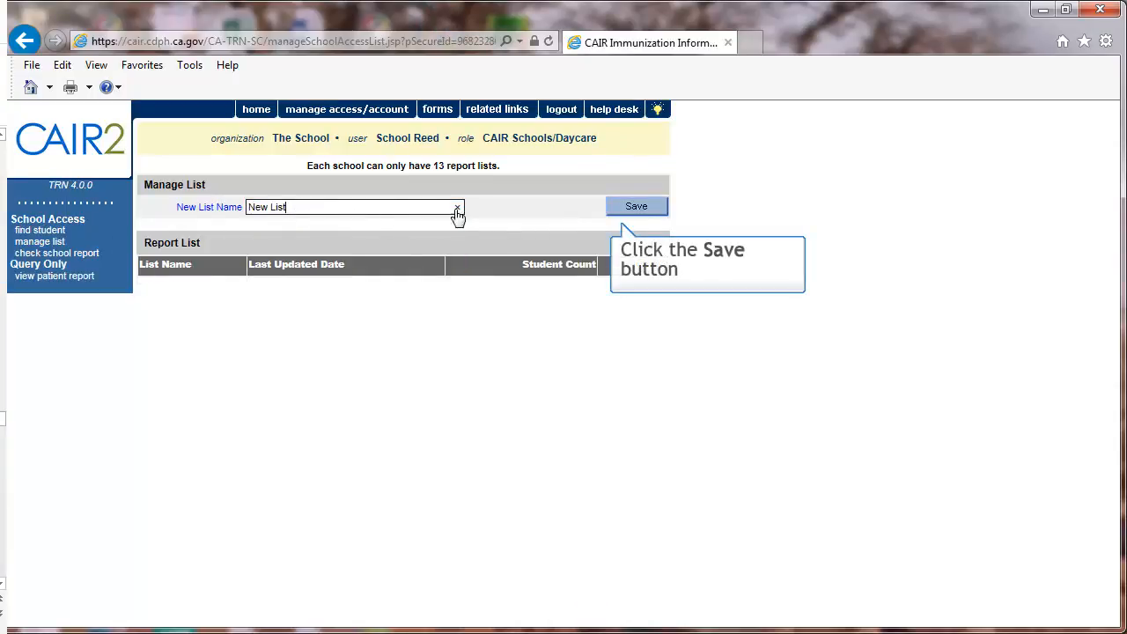
left_click(617, 207)
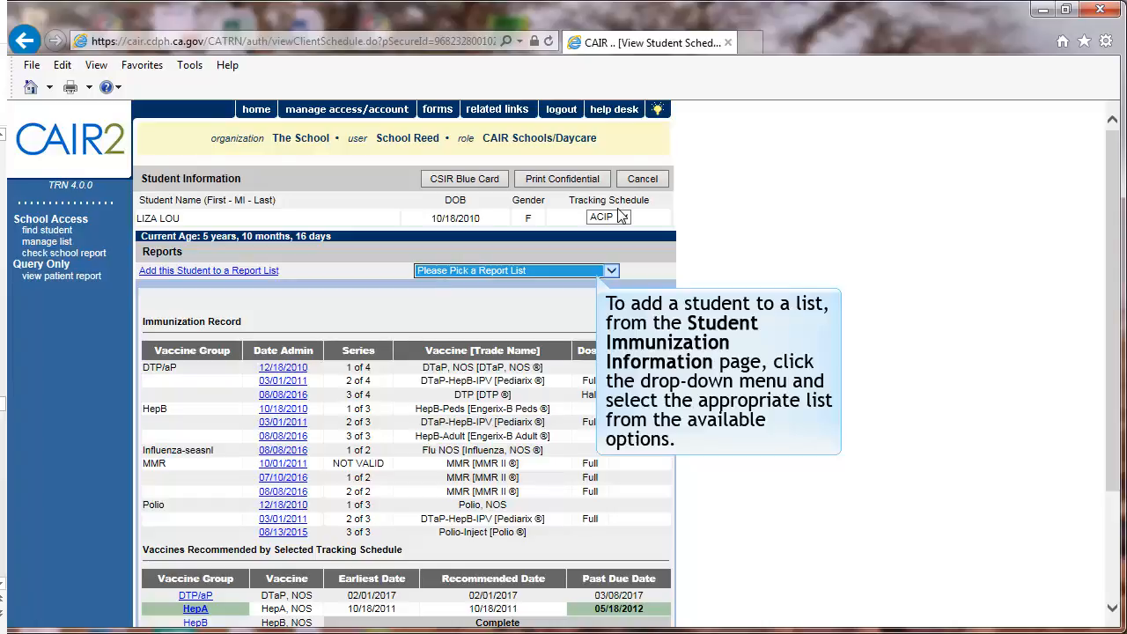
Add the open student record to the report list called New List.
left_click(612, 272)
left_click(606, 281)
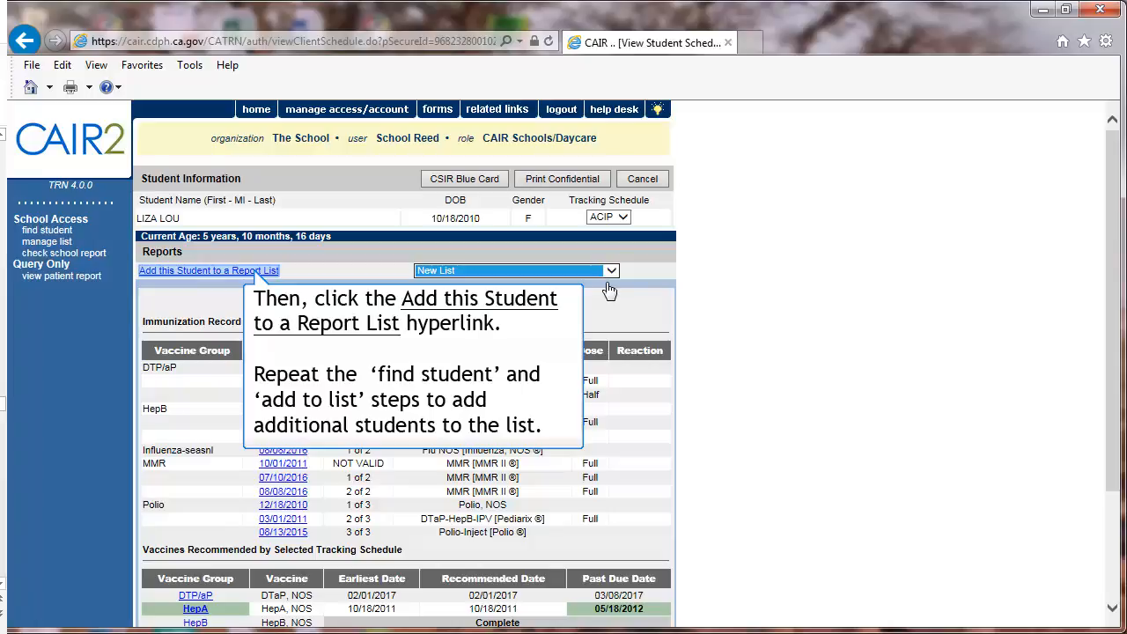
left_click(256, 275)
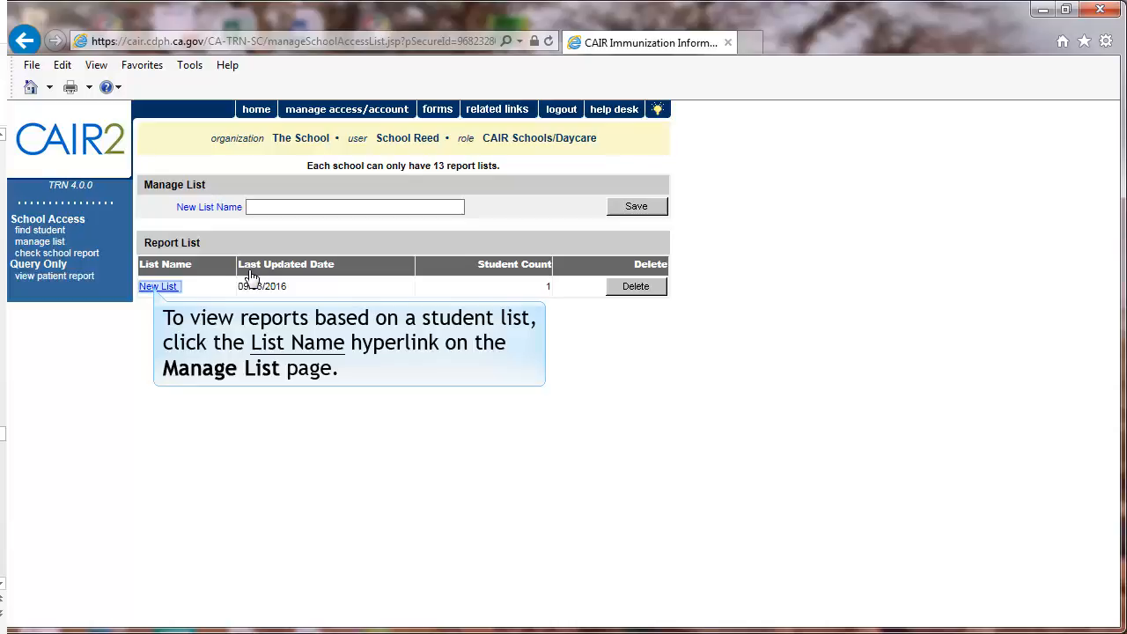
Open New List and permanently delete the first student from its client list.
left_click(148, 288)
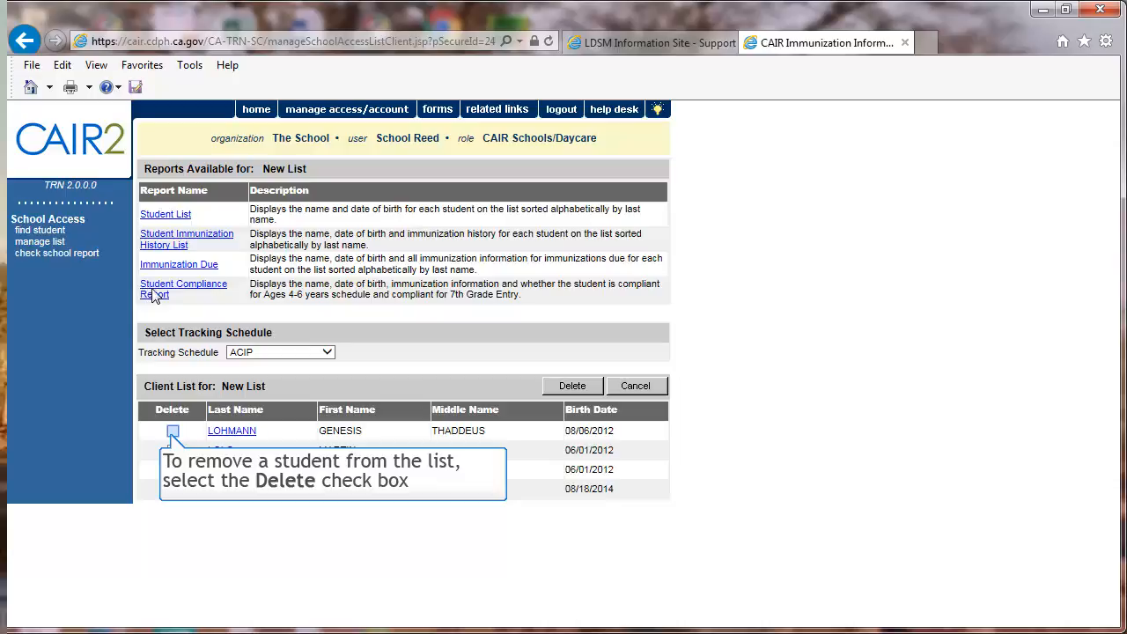
left_click(173, 432)
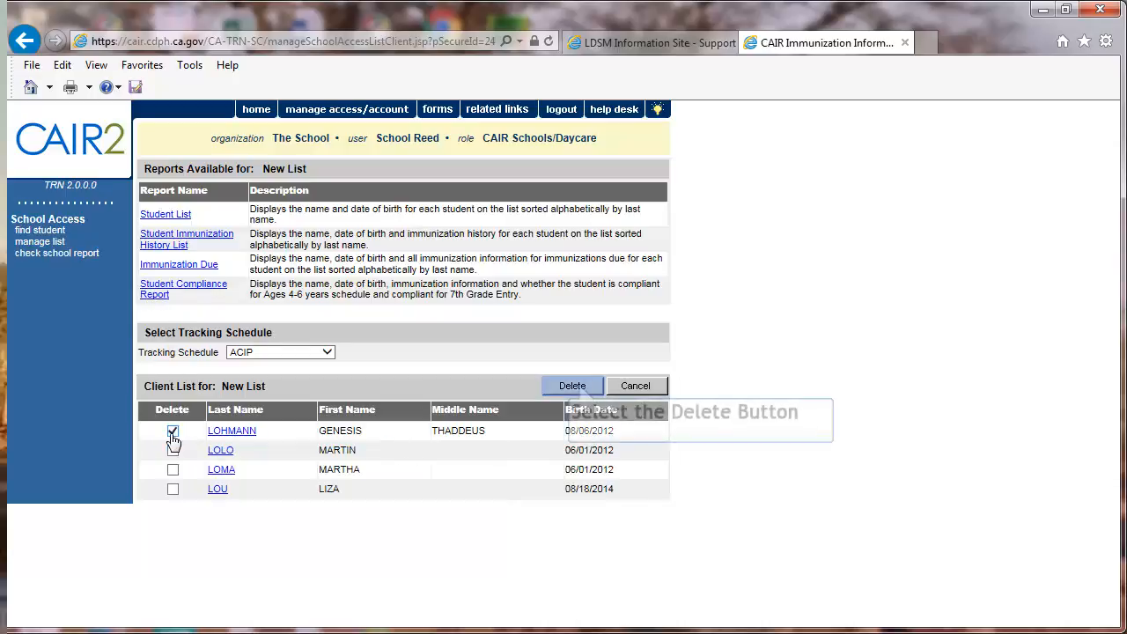
left_click(579, 389)
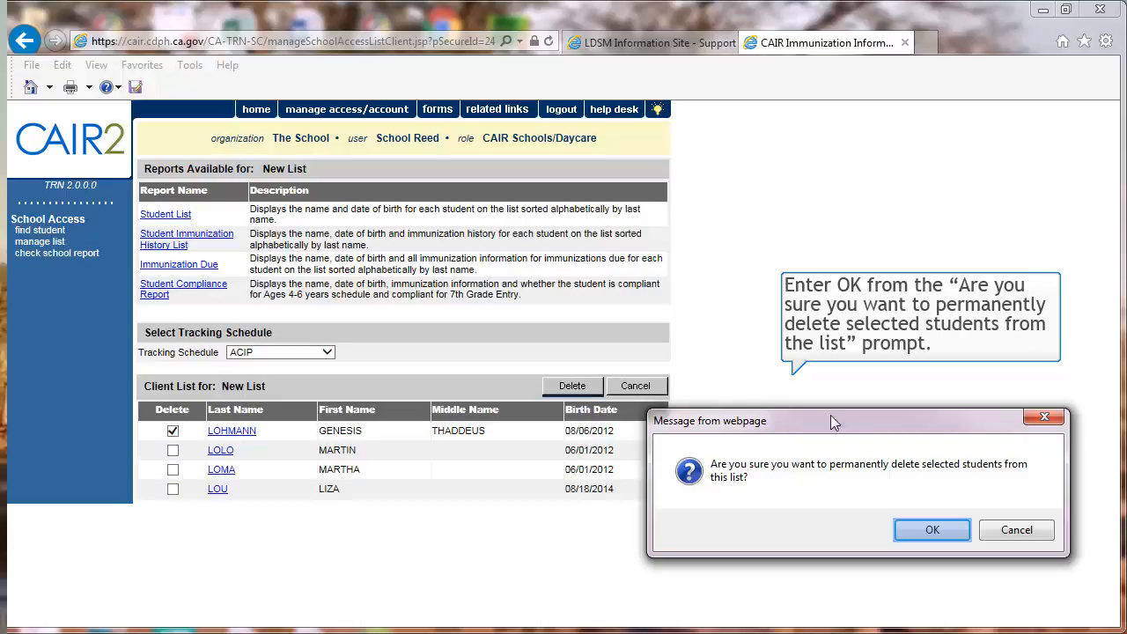
left_click(932, 531)
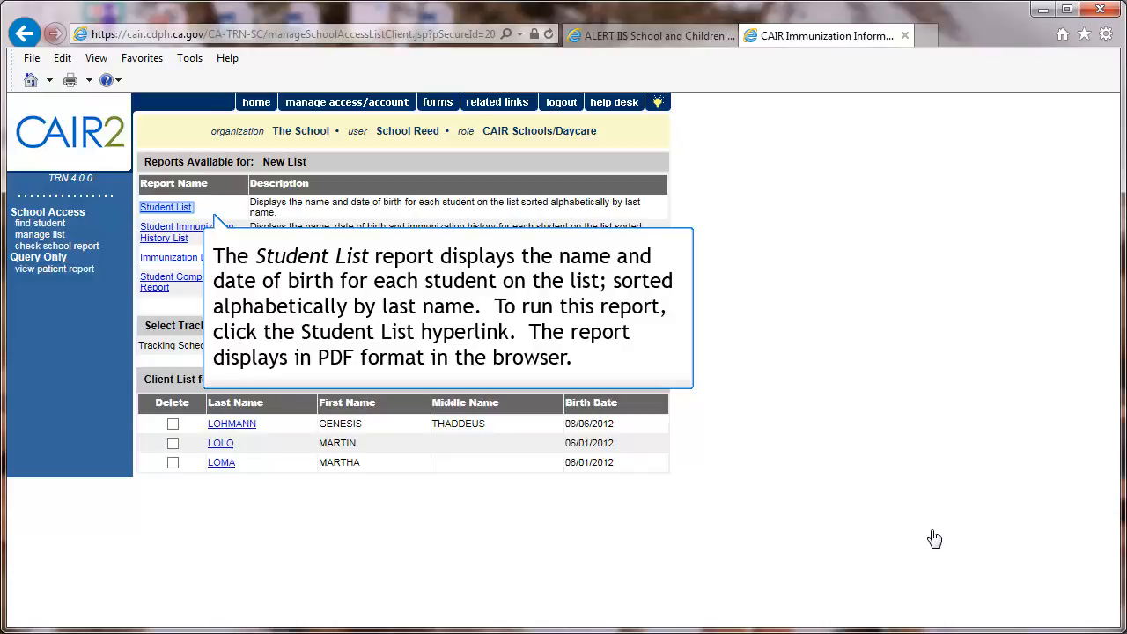
Run the Student List report for New List, view it, and return to the available reports.
left_click(163, 209)
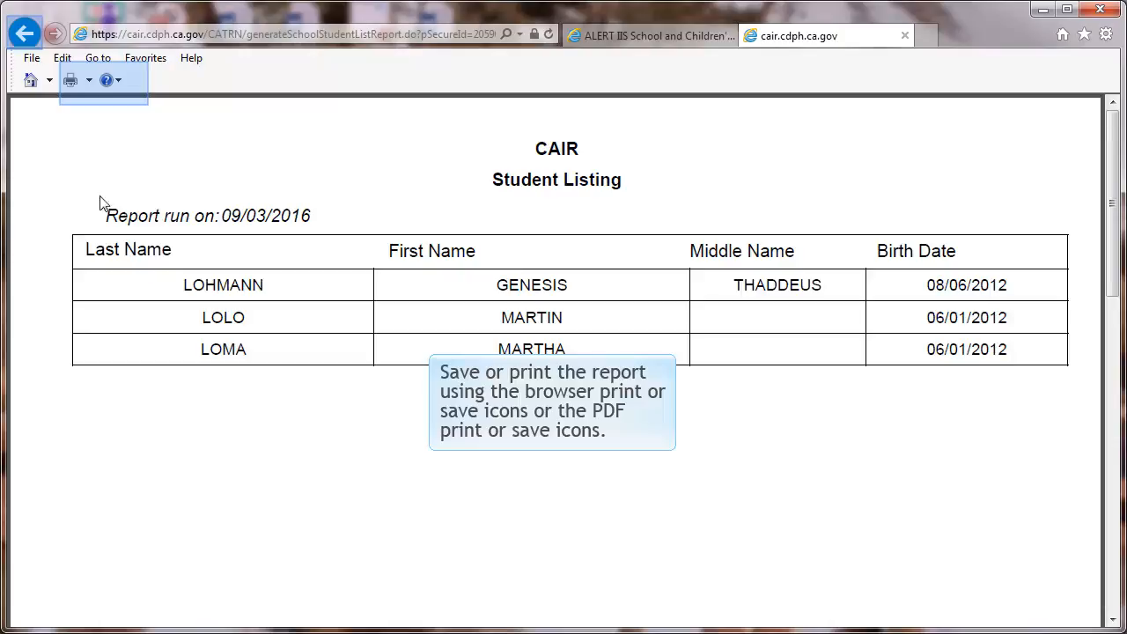
left_click(24, 35)
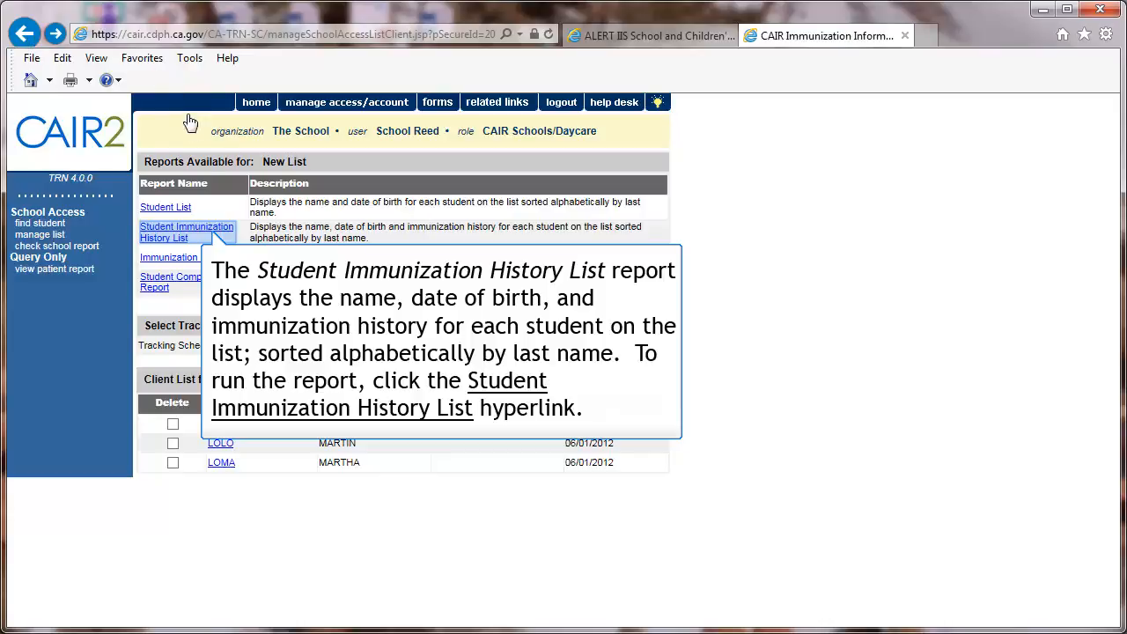
left_click(214, 236)
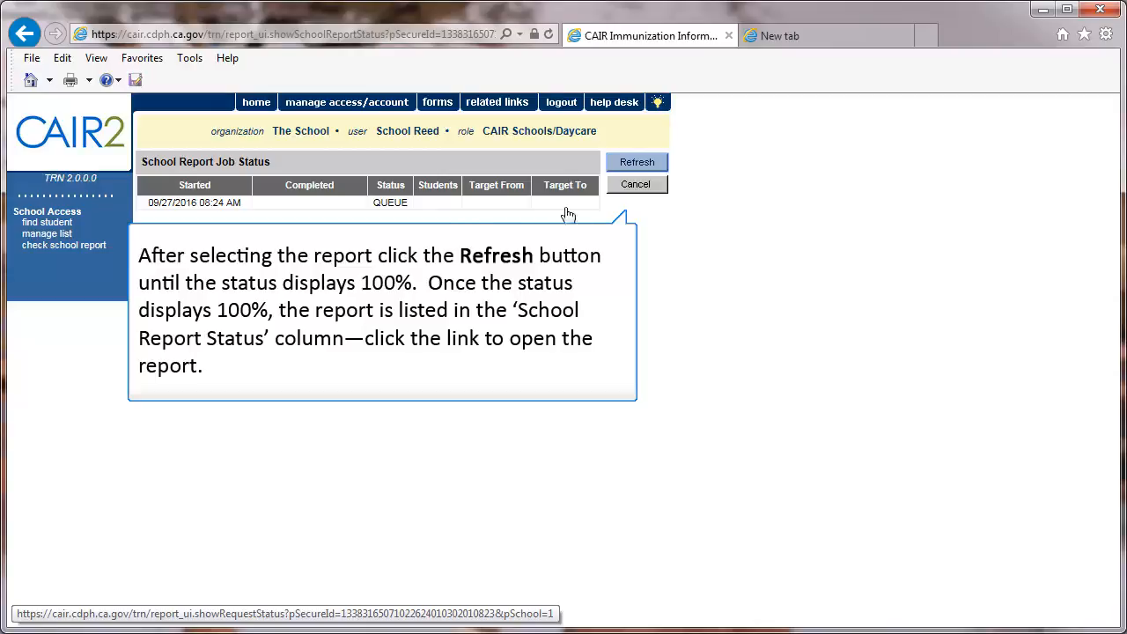
left_click(637, 163)
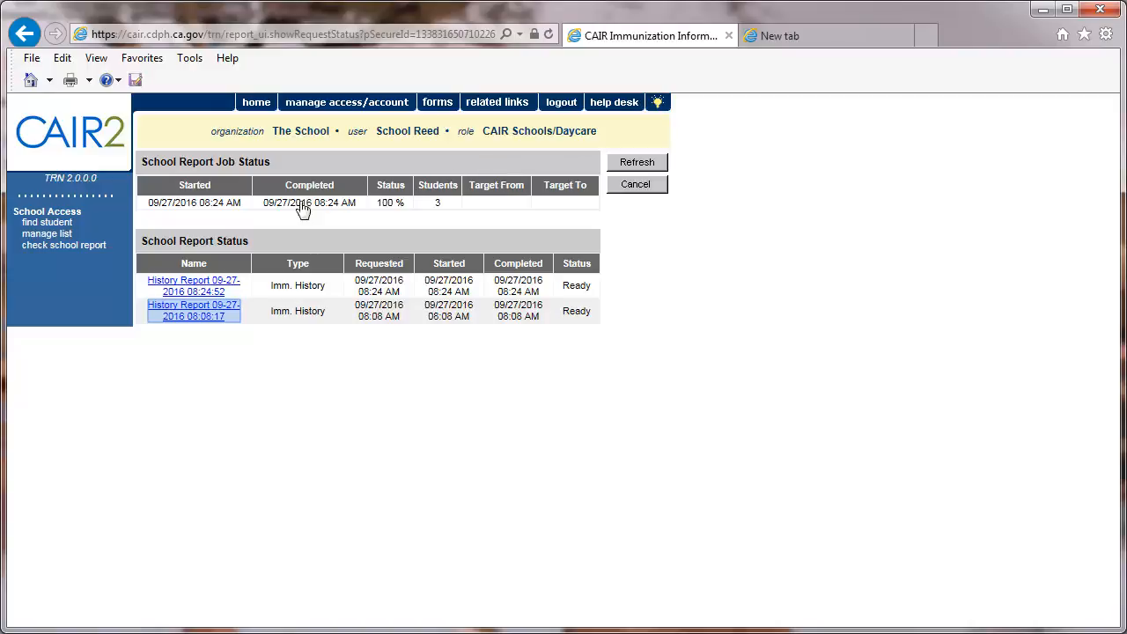
left_click(194, 310)
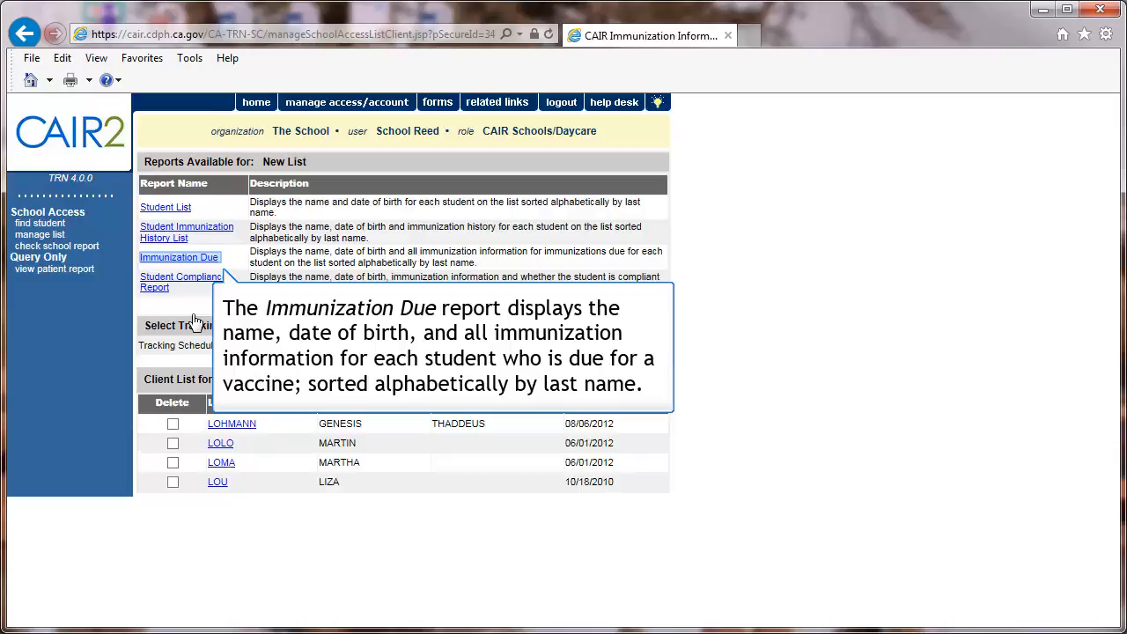
Run the Immunization Due report for New List and refresh its job status.
left_click(148, 258)
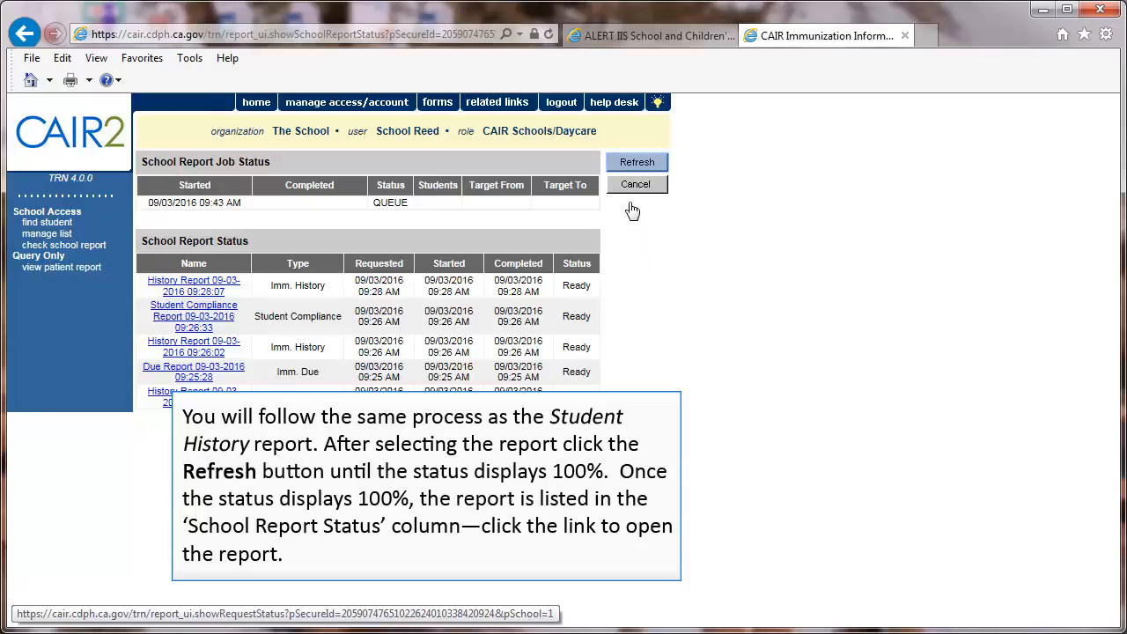
left_click(635, 164)
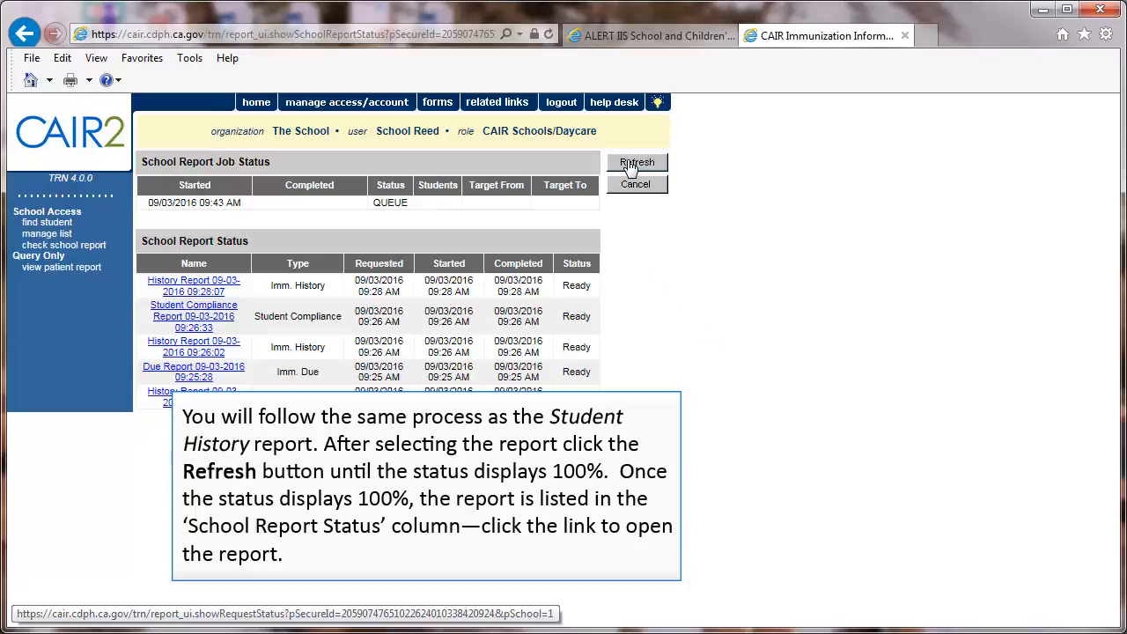